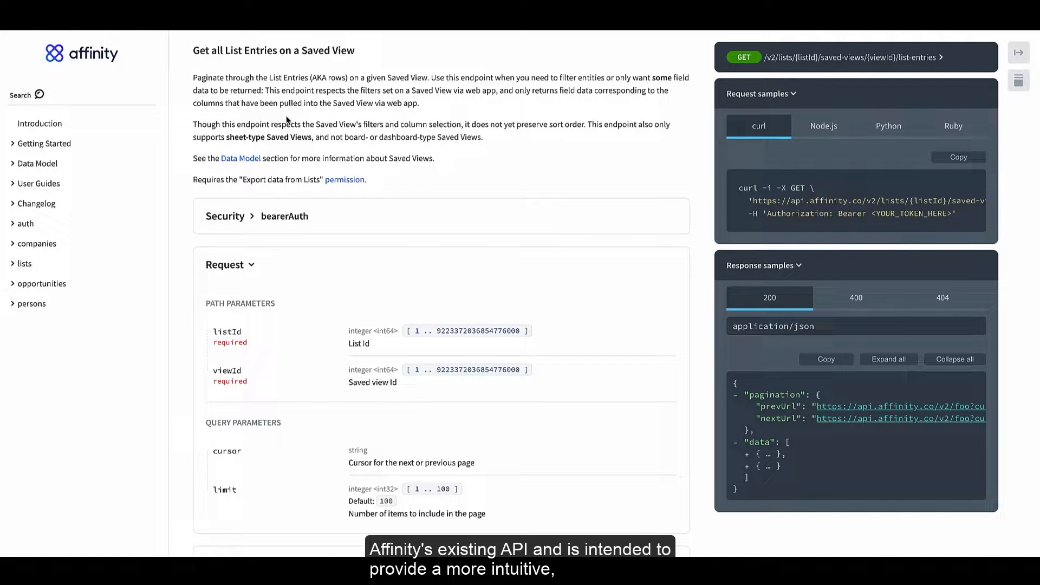
Add the Location and Year Founded fields as columns in the All organizations table.
left_click_drag(193, 51, 382, 51)
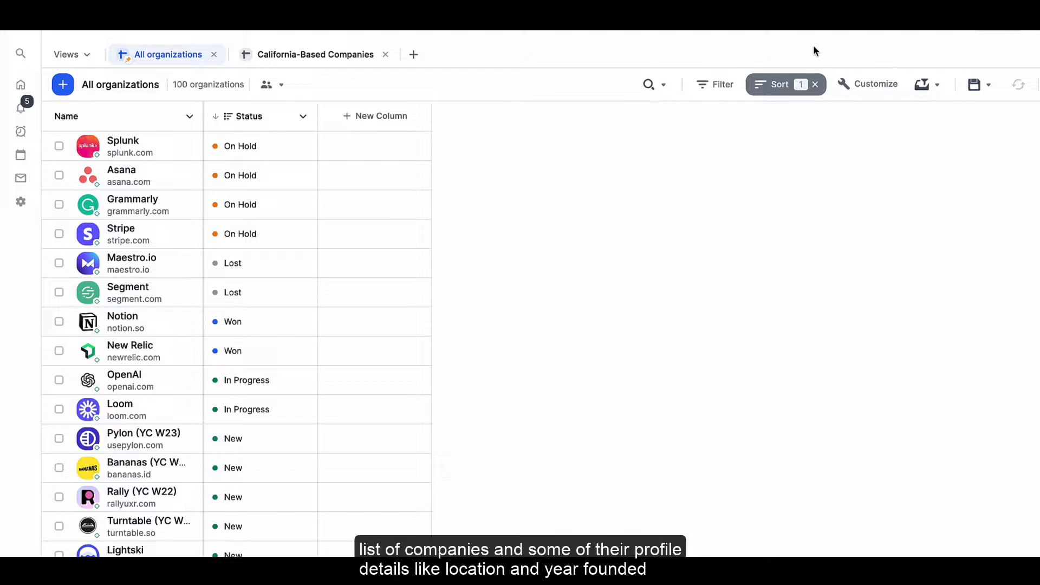
left_click(862, 86)
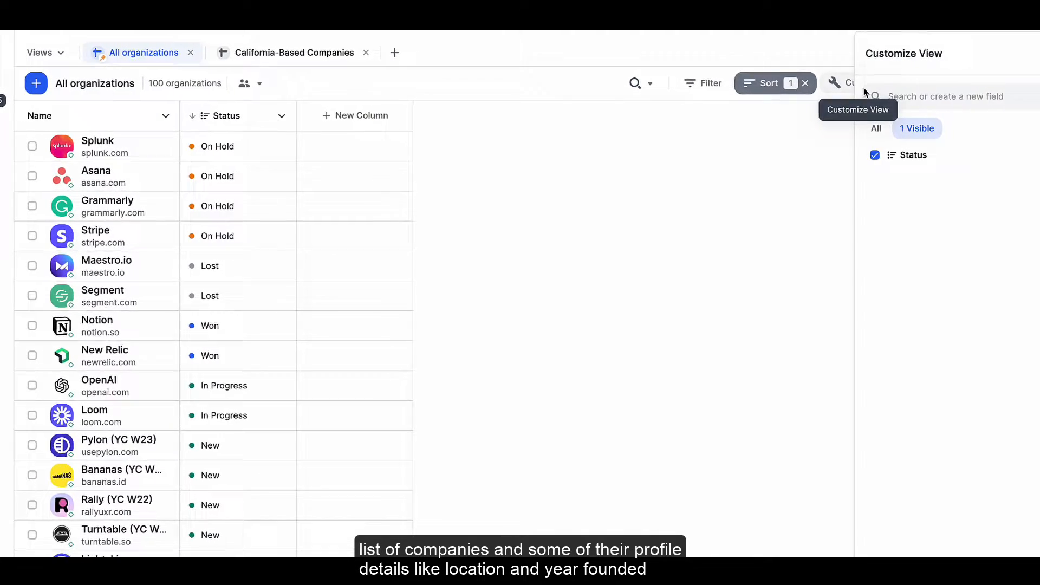
type("location")
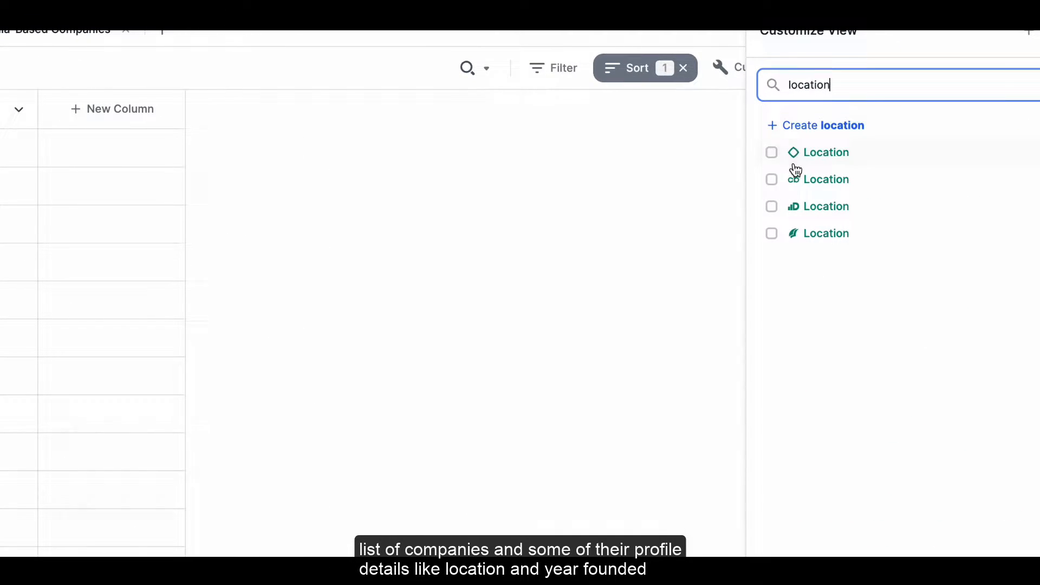
left_click(800, 152)
type("ye")
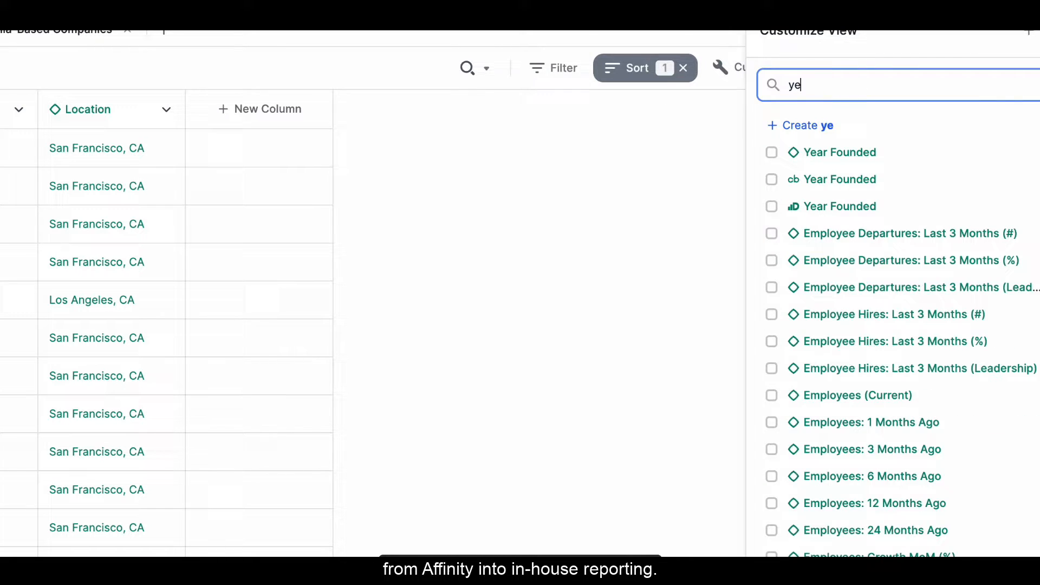
type("ar fu")
type("on")
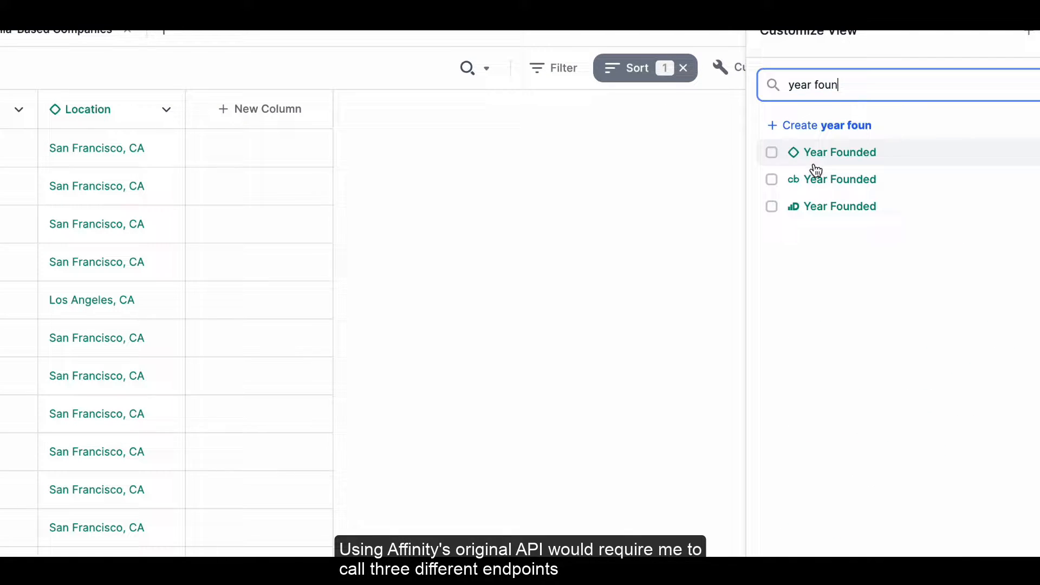
left_click(771, 153)
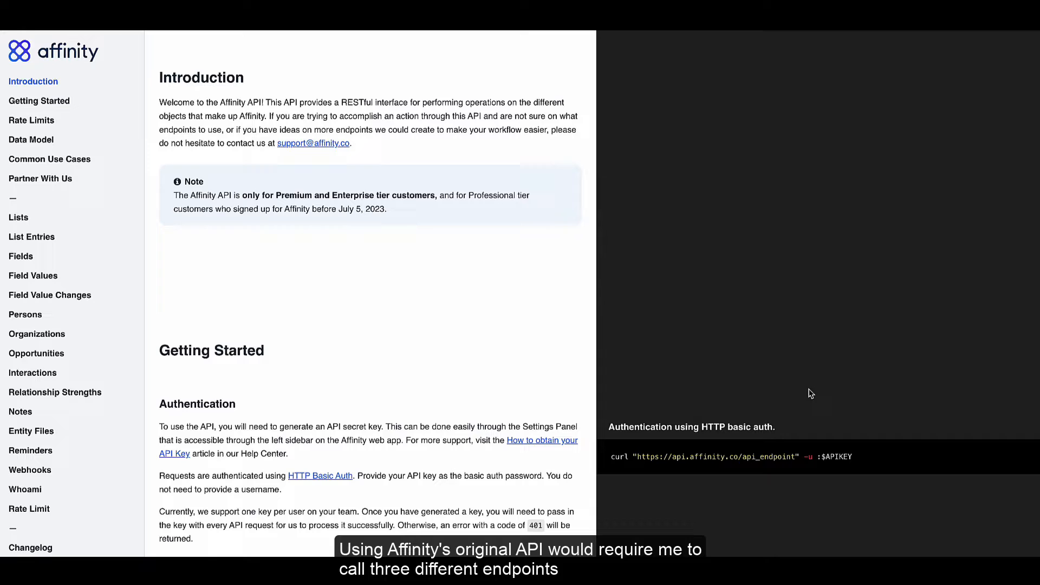
Review the Organizations, Fields and Field Values sections of the v1 API docs.
left_click(61, 338)
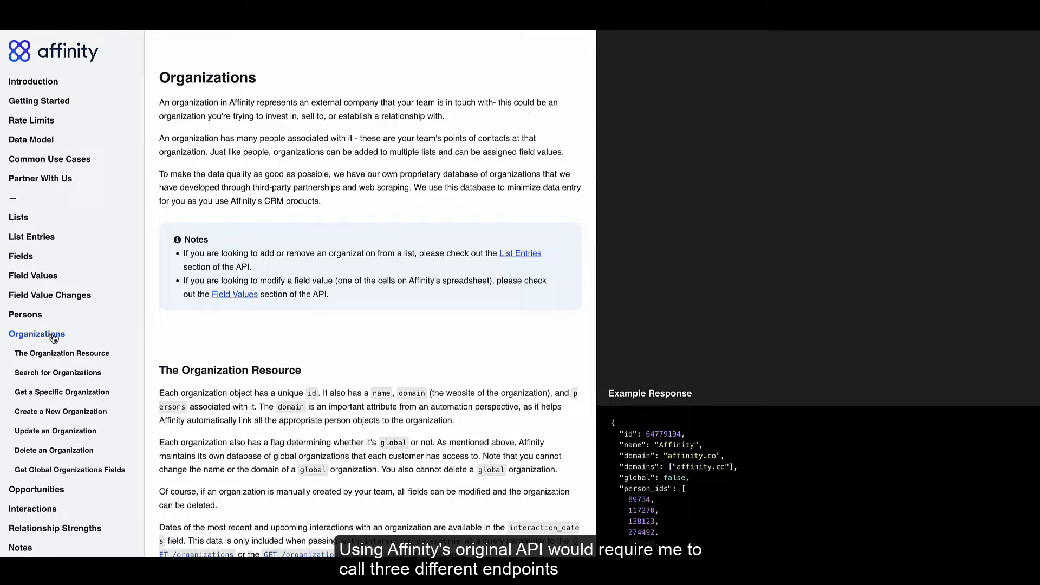
left_click(29, 258)
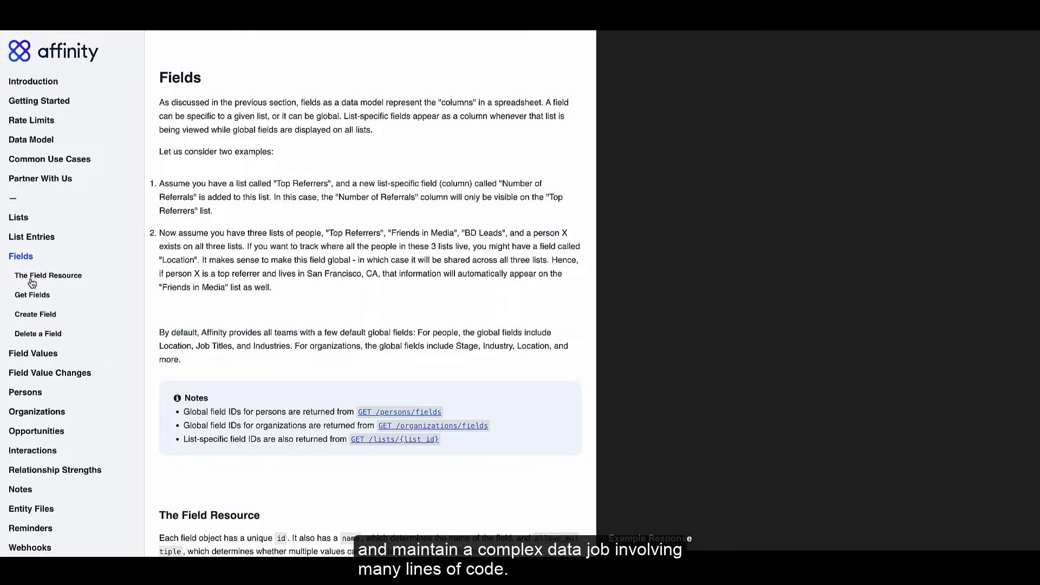
left_click(39, 352)
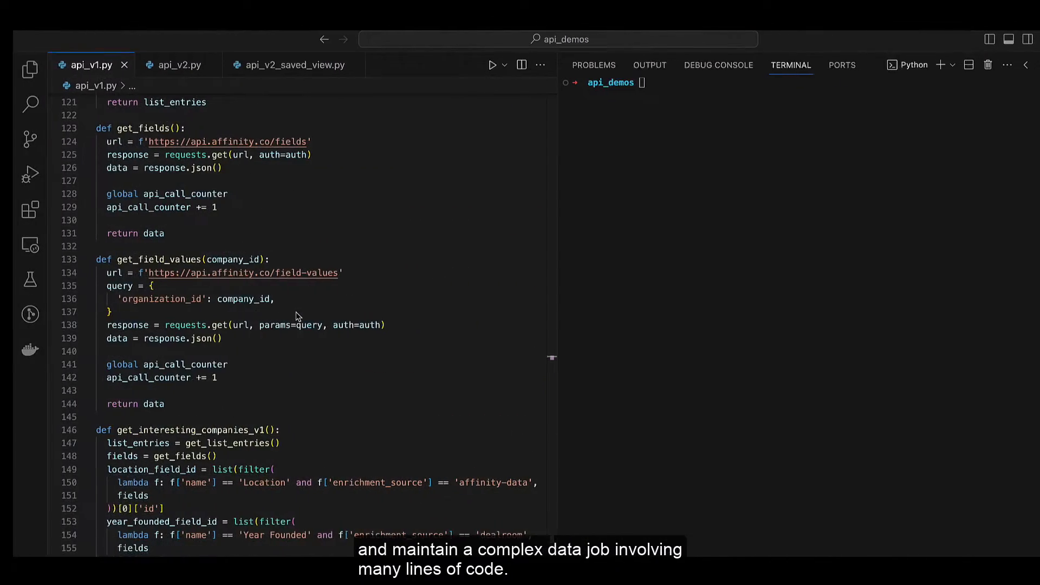
scroll(293, 316, "up", 5)
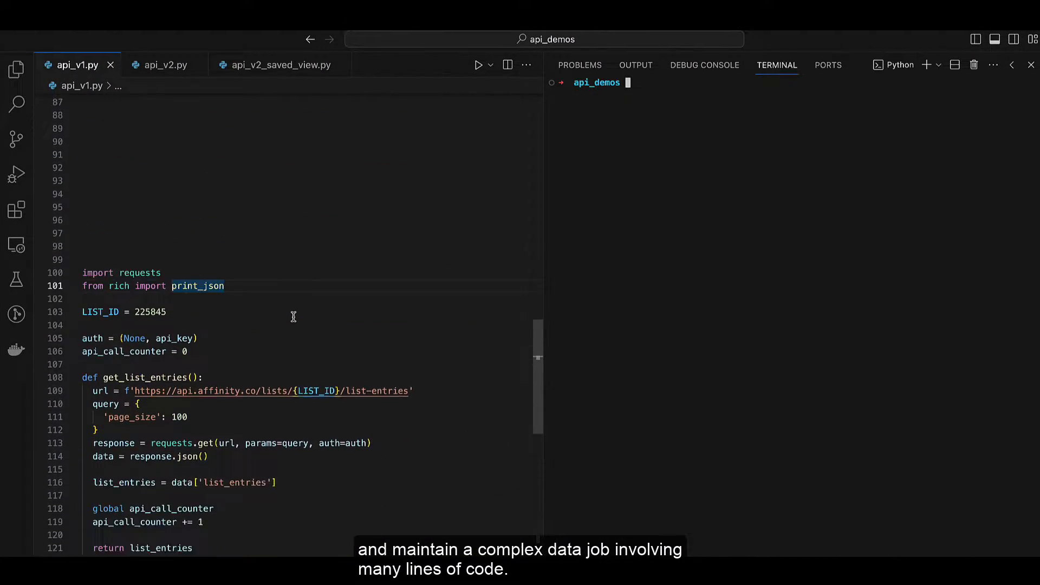
scroll(293, 317, "down", 10)
scroll(293, 316, "down", 5)
scroll(293, 316, "up", 3)
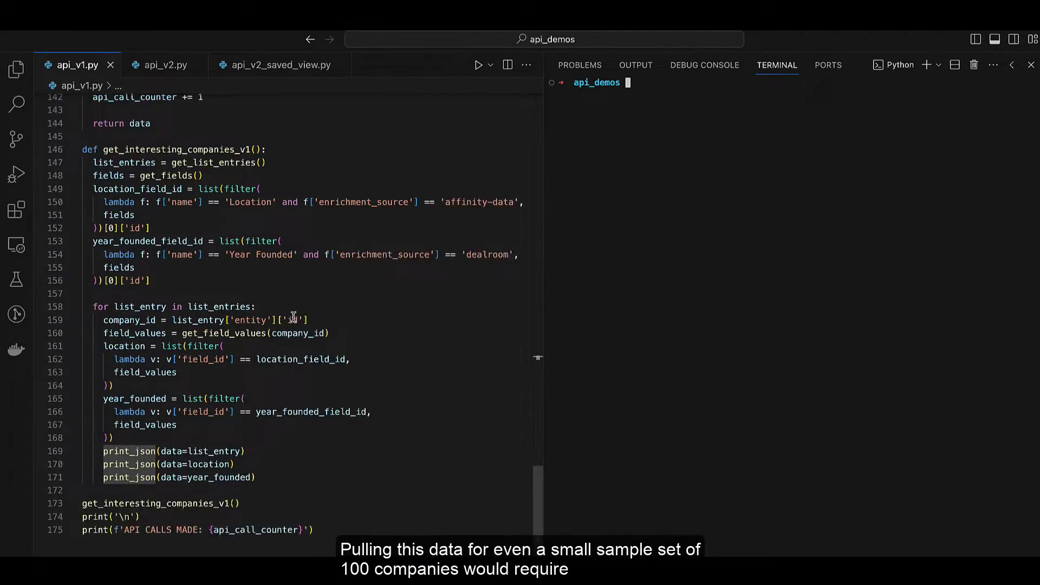
scroll(293, 316, "up", 1)
Run the api_v1.py script in the terminal.
key("ctrl+F5")
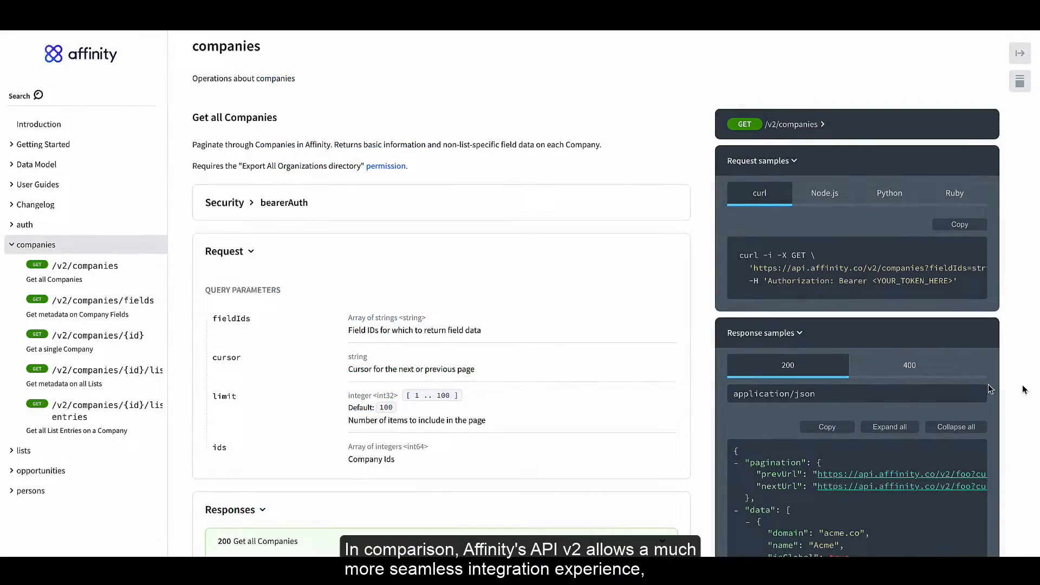
scroll(646, 398, "down", 1)
scroll(647, 398, "down", 1)
scroll(647, 398, "down", 1)
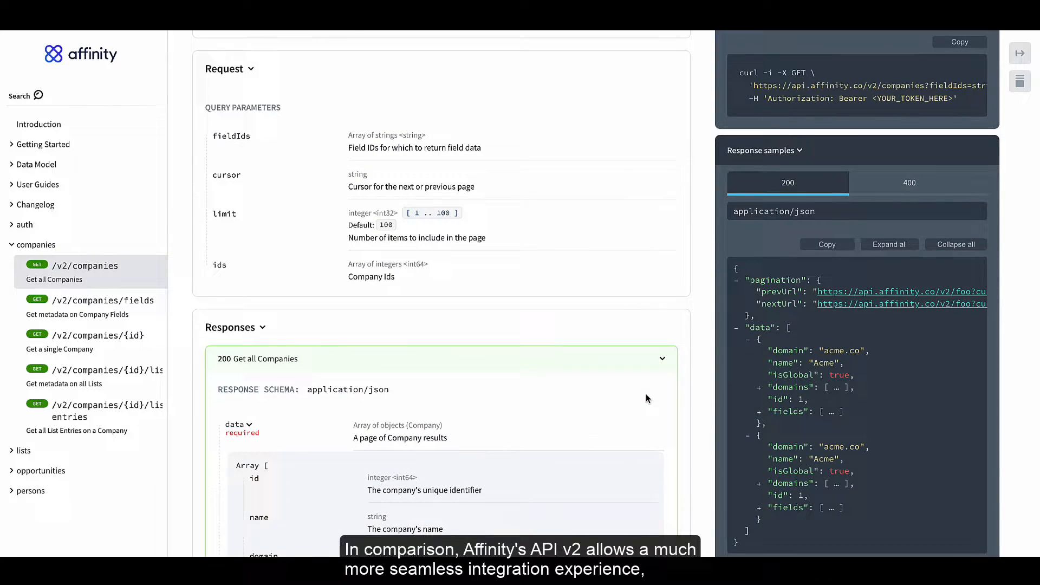
scroll(647, 398, "down", 1)
scroll(646, 399, "down", 1)
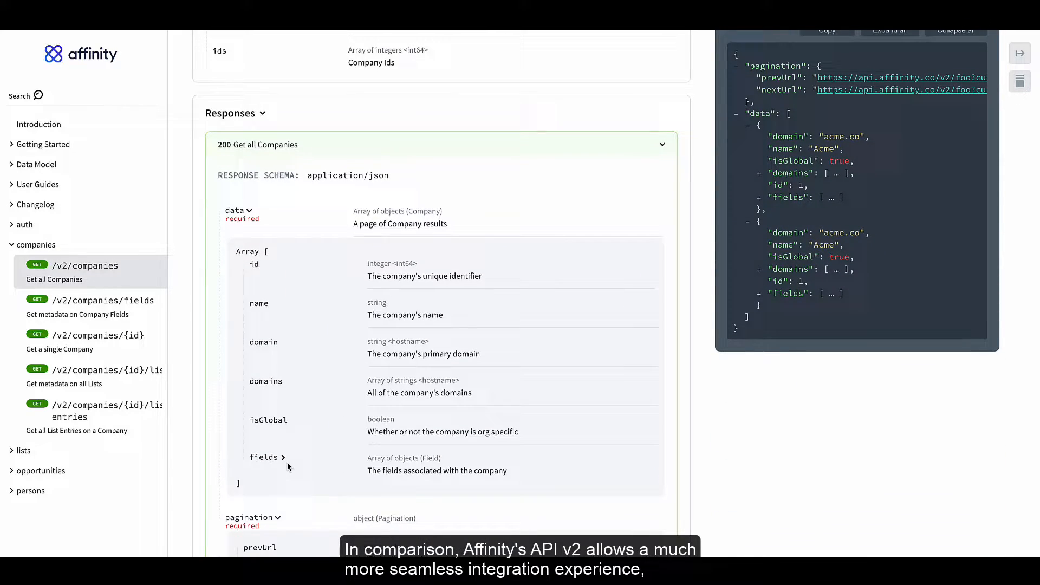
scroll(287, 466, "down", 1)
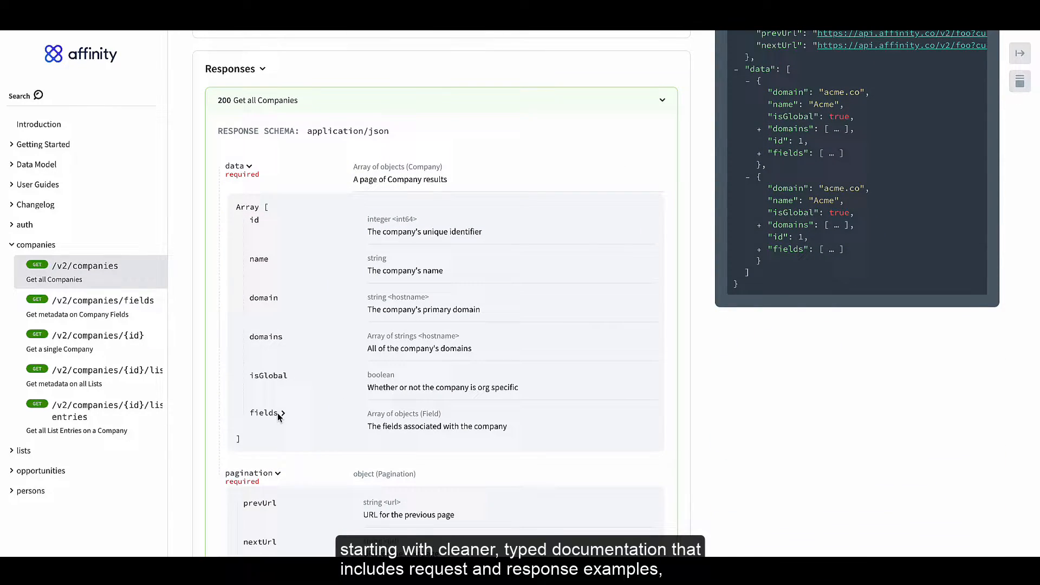
scroll(336, 419, "up", 2)
scroll(335, 419, "up", 2)
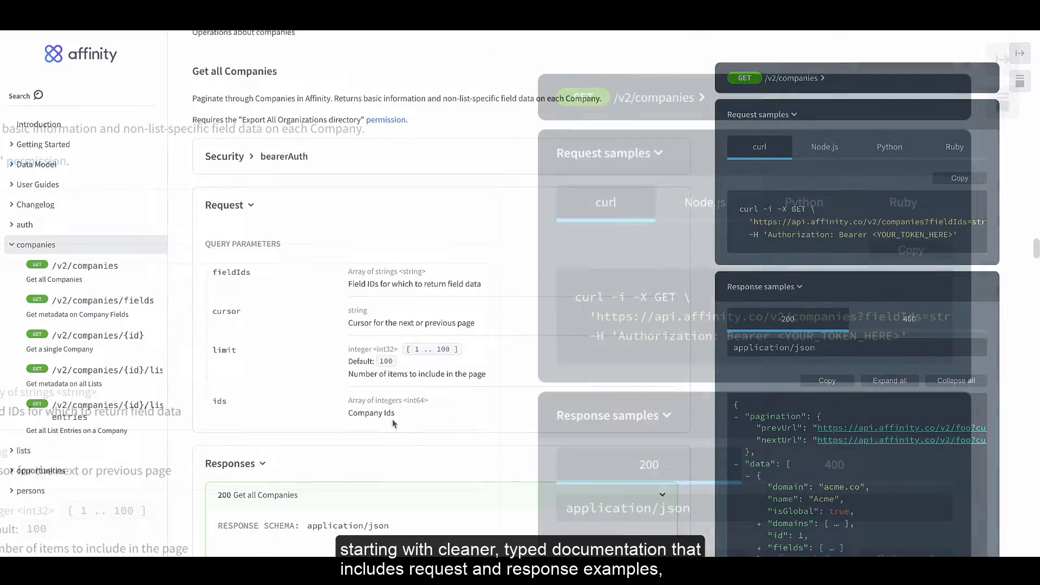
scroll(520, 292, "down", 2)
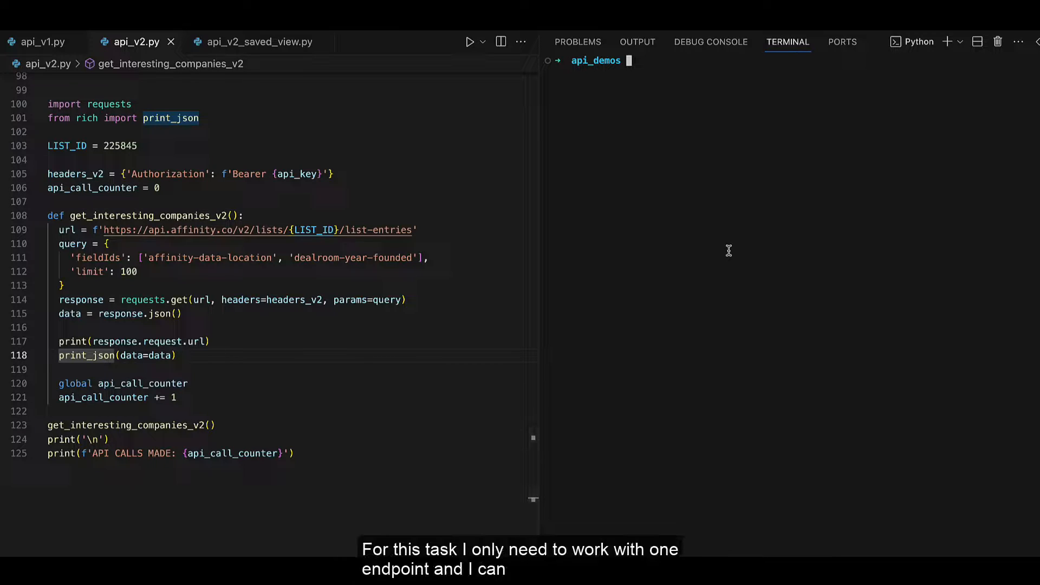
Run api_v2.py and highlight the 'API CALLS MADE: 1' output and the saved-view endpoint heading.
key("Up")
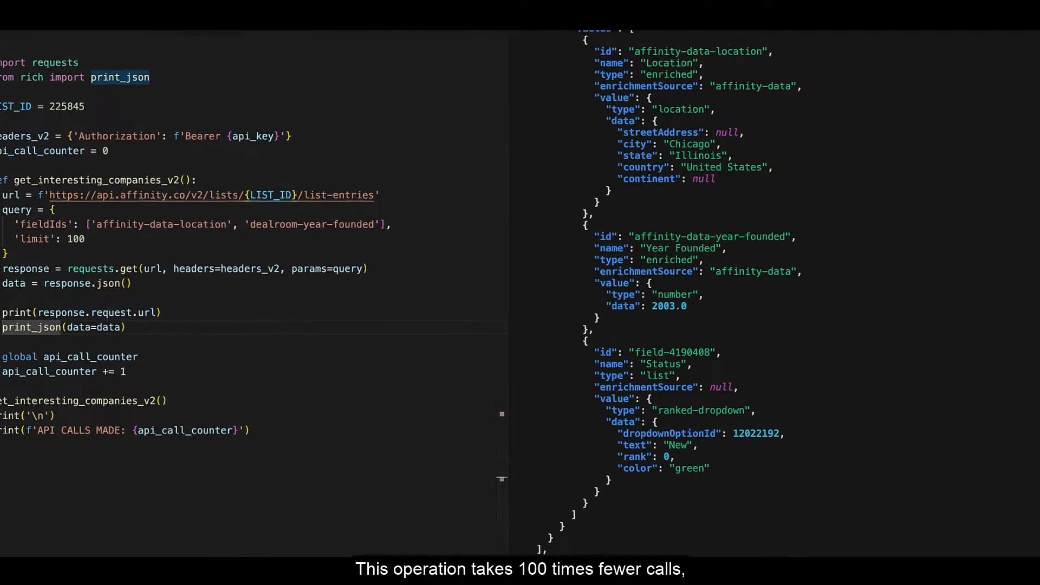
left_click_drag(145, 486, 342, 485)
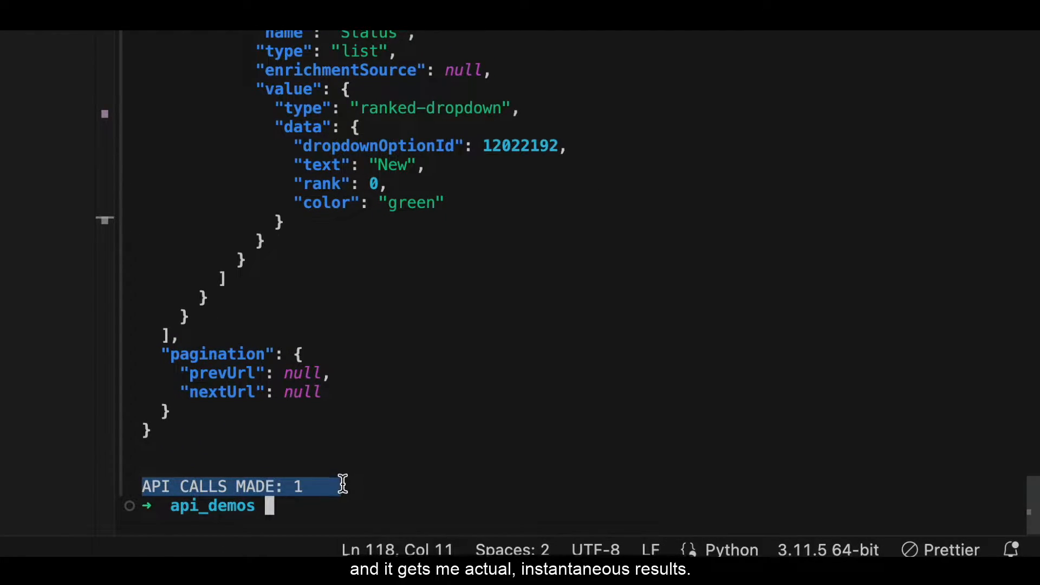
left_click(341, 485)
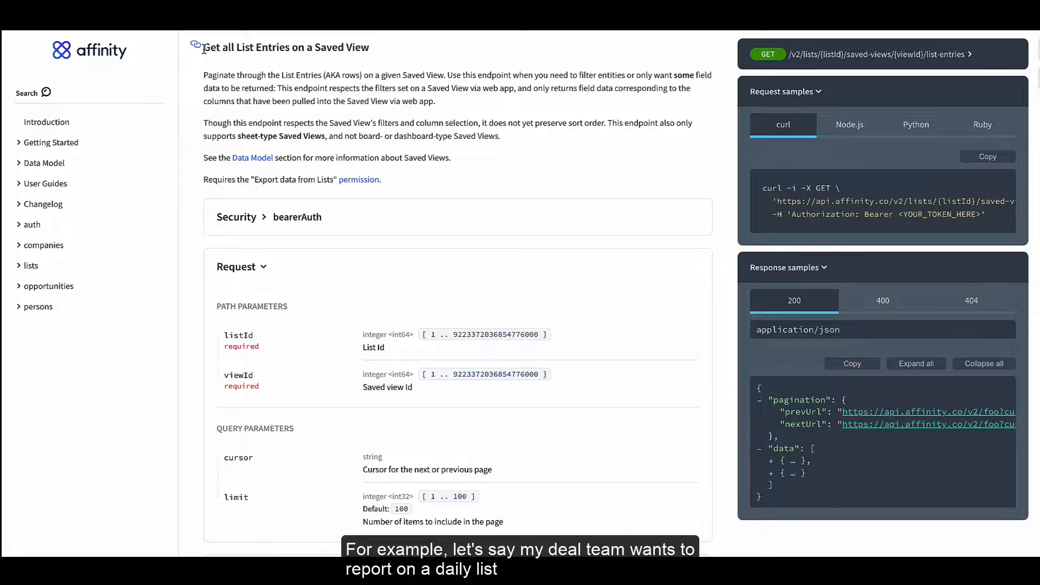
left_click_drag(203, 50, 347, 43)
left_click(401, 47)
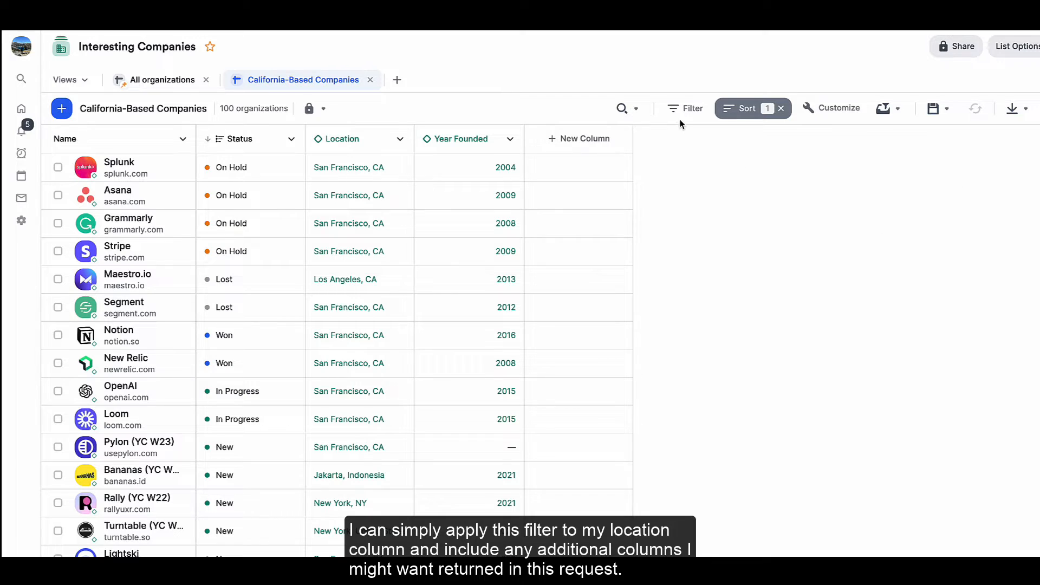
Filter the California-Based Companies view to the California location.
left_click(691, 108)
left_click(851, 235)
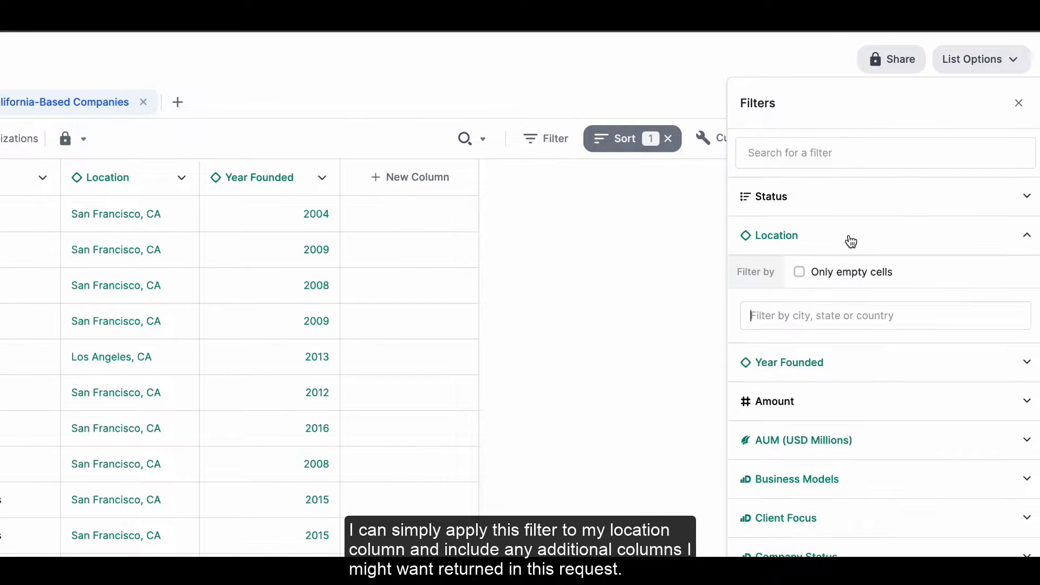
left_click(804, 315)
type("california")
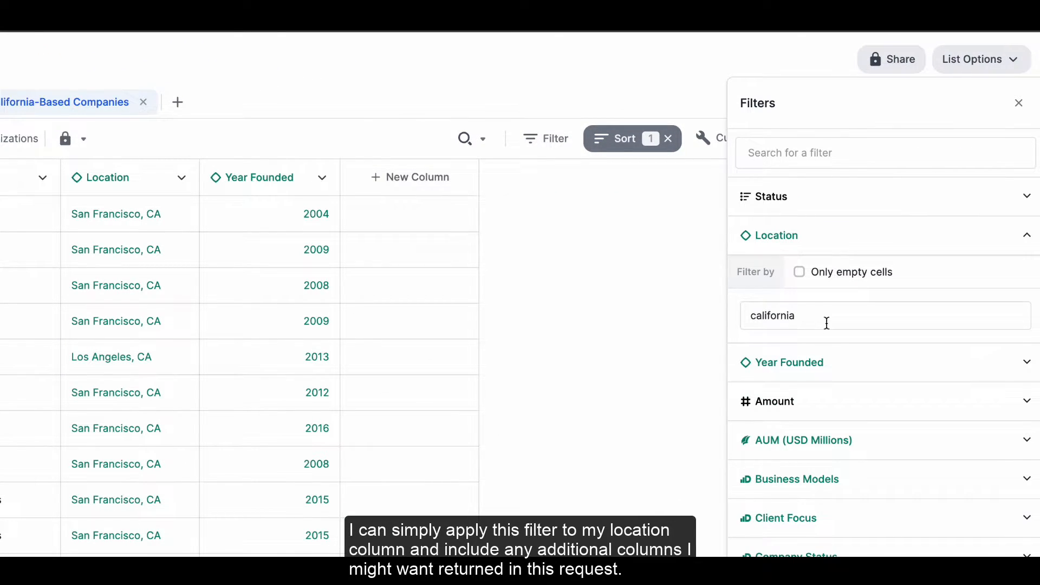
left_click(821, 338)
left_click(1023, 122)
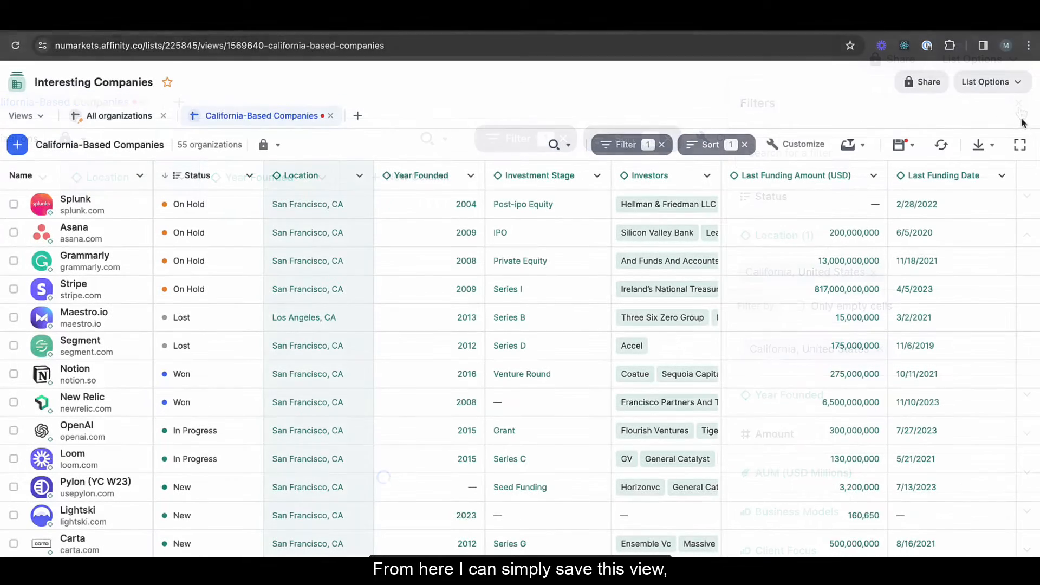
Save the view's changes and select its saved view ID in the page address.
left_click(900, 145)
left_click(891, 172)
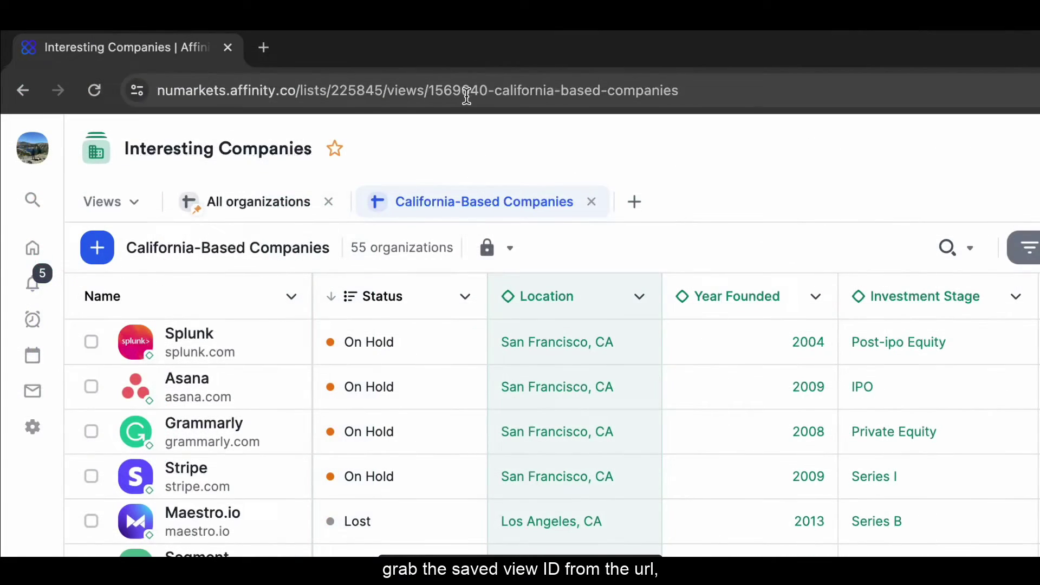
double_click(480, 90)
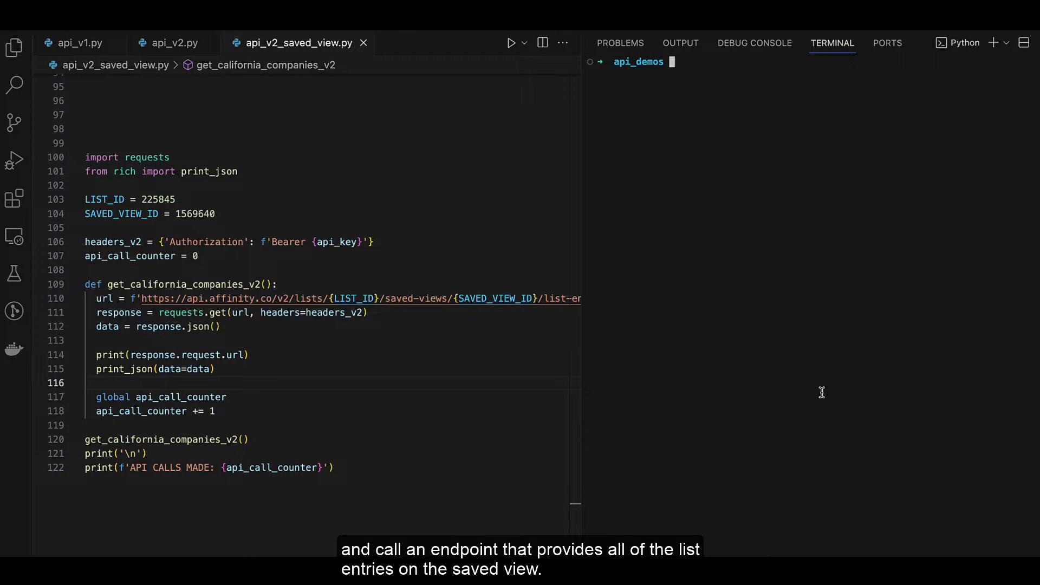
Run api_v2_saved_view.py in the terminal to fetch the saved view's entries.
key("Up")
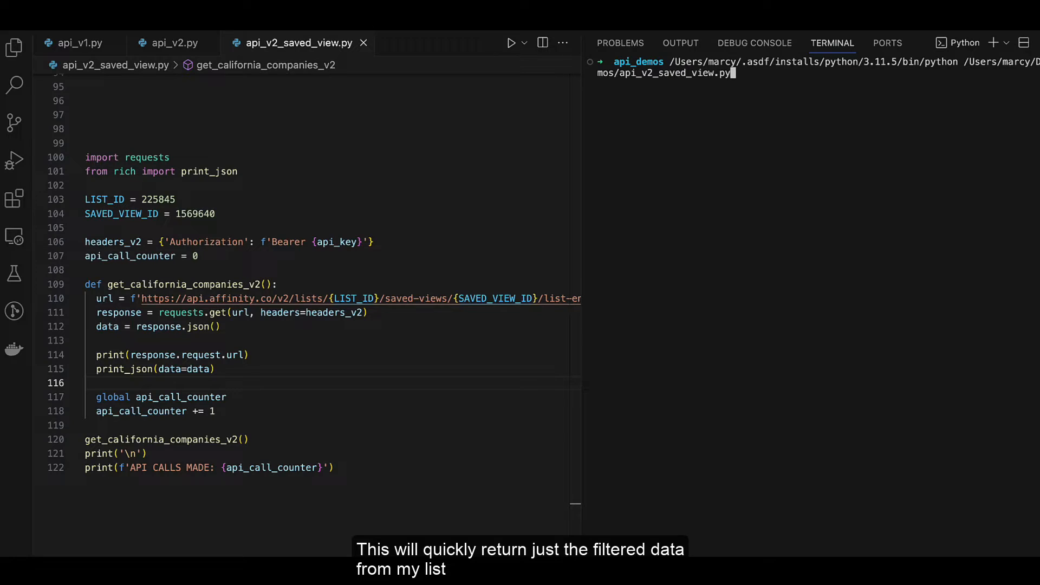
key("Return")
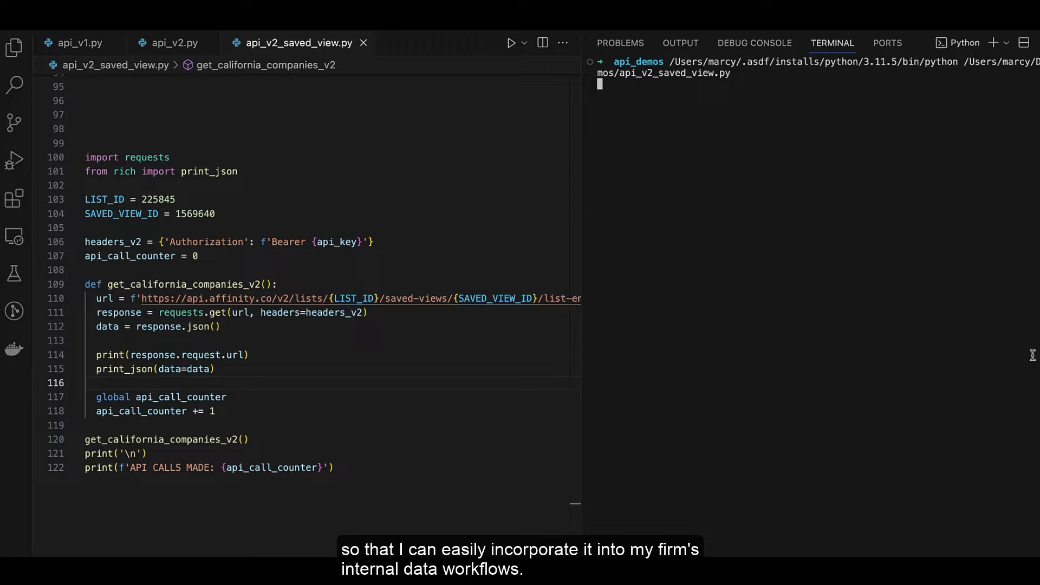